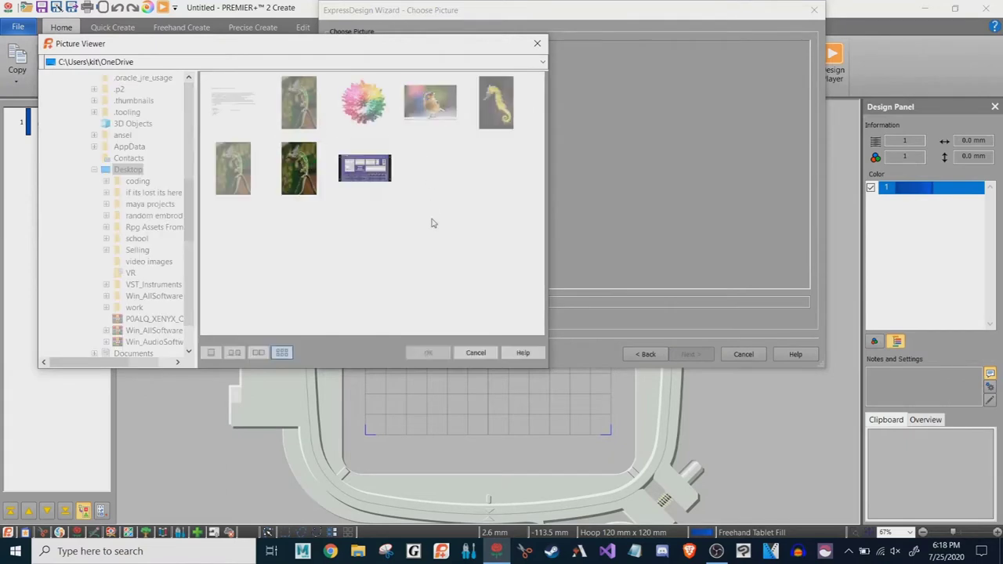
Load the photo of the bird as the source picture for the design
{"action": "left_click", "coordinate": [430, 102]}
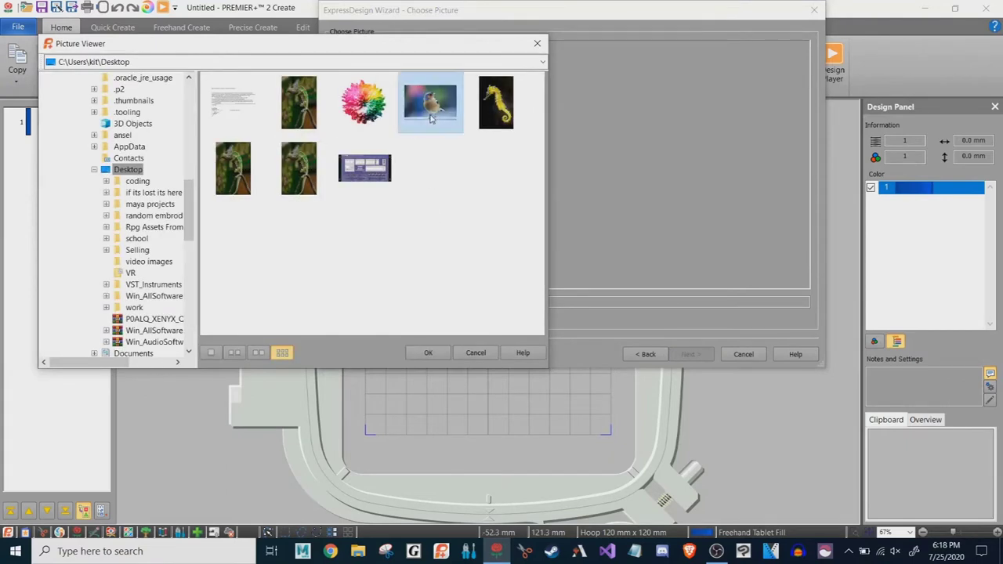
{"action": "left_click", "coordinate": [428, 350]}
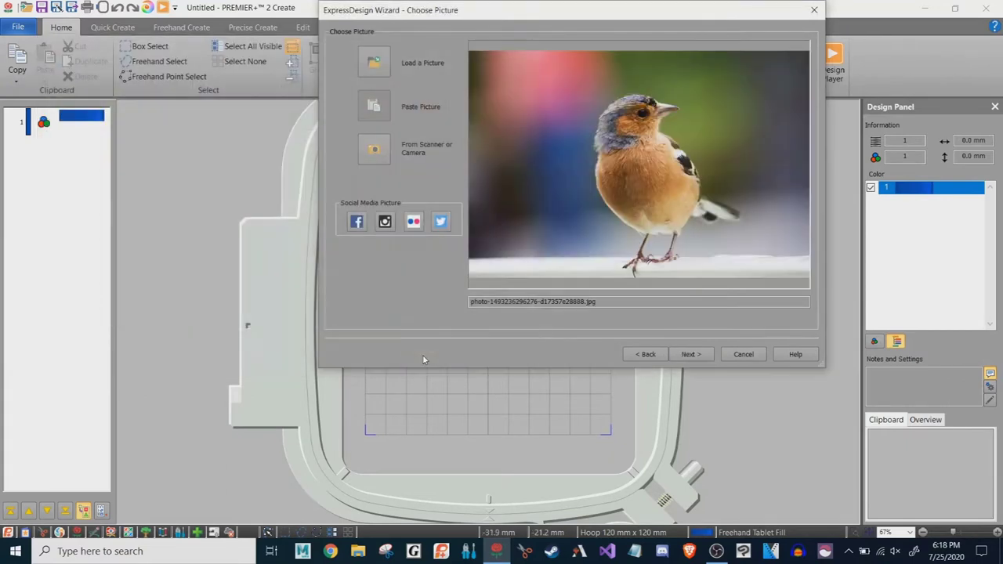
{"action": "left_click", "coordinate": [688, 354]}
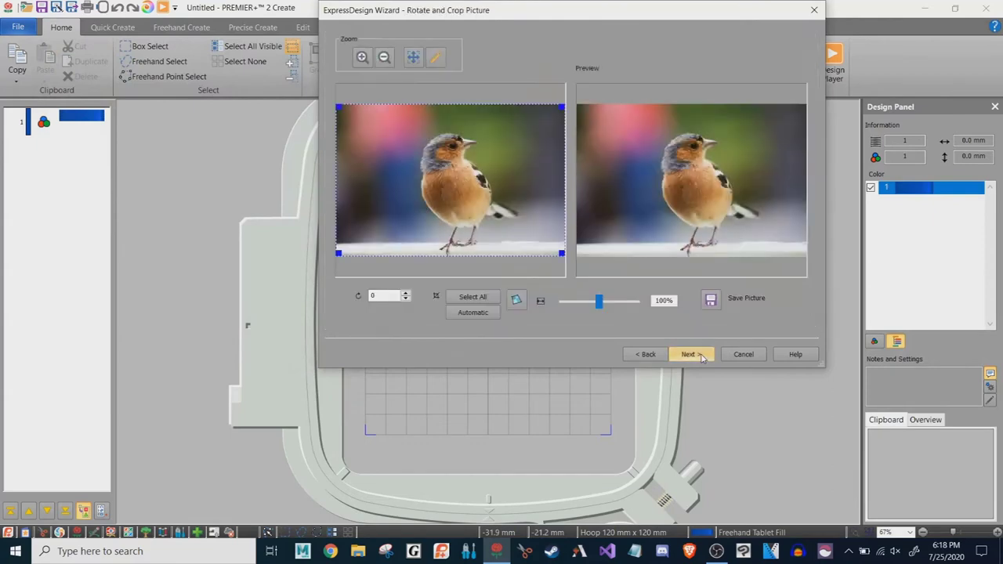
Crop the picture closely around the bird, keeping its beak, tail and feet inside the frame
{"action": "left_click_drag", "start_coordinate": [562, 252], "coordinate": [524, 249]}
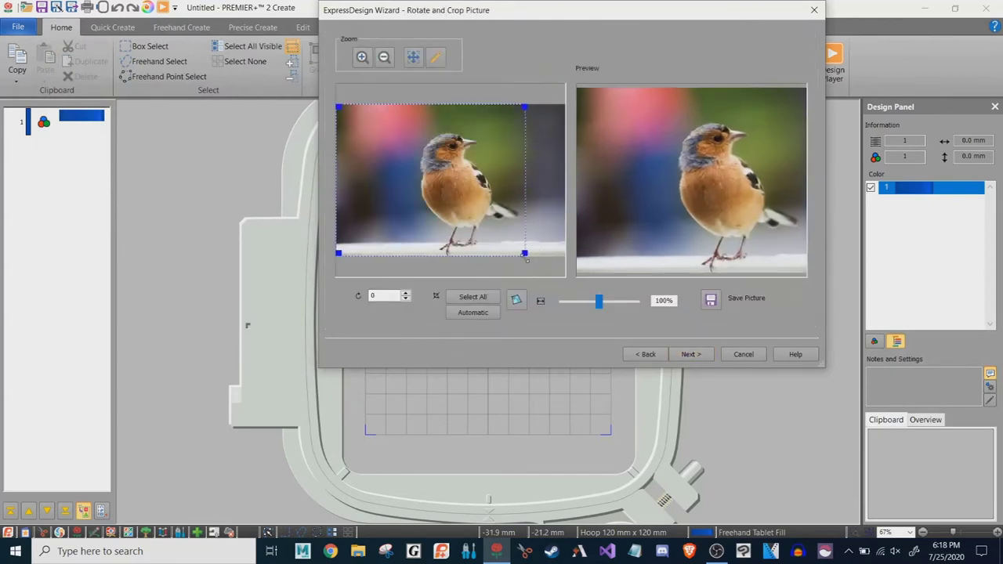
{"action": "left_click_drag", "start_coordinate": [524, 106], "coordinate": [522, 126]}
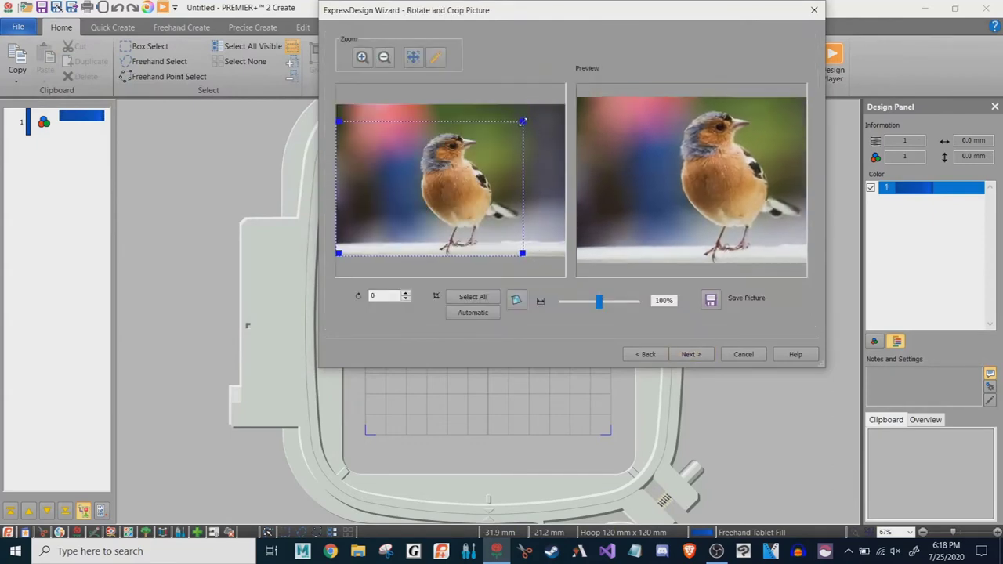
{"action": "left_click_drag", "start_coordinate": [339, 252], "coordinate": [408, 246]}
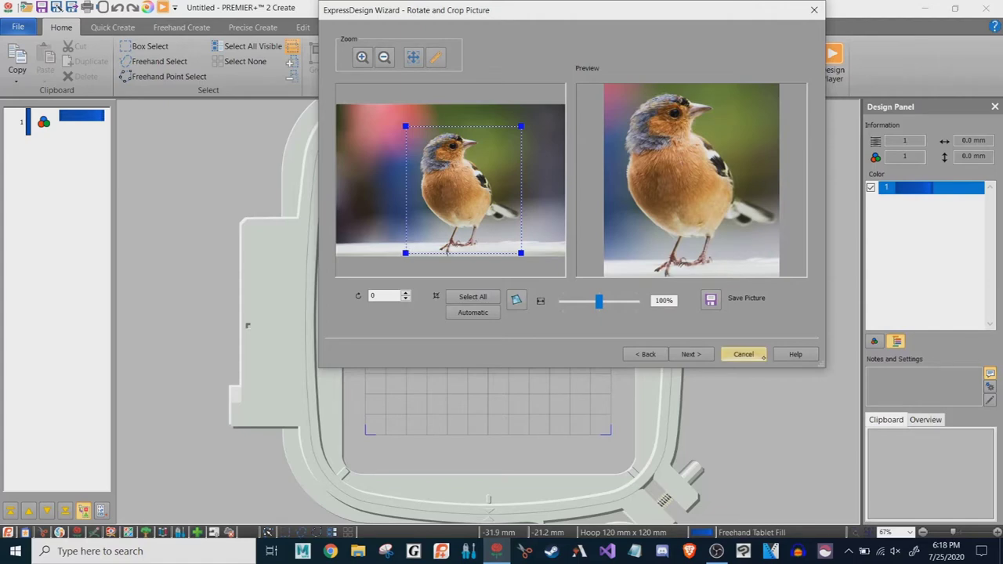
{"action": "left_click", "coordinate": [692, 354]}
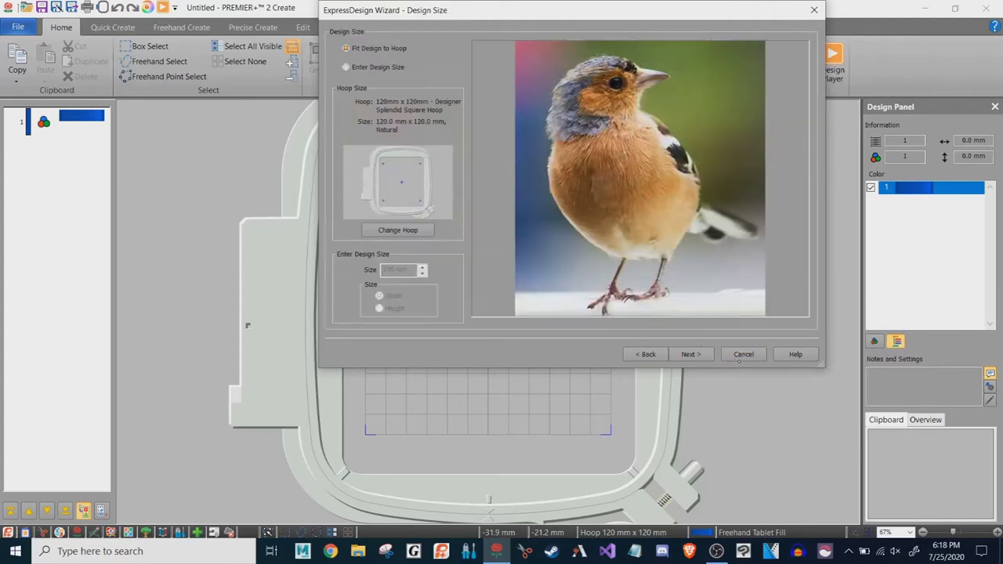
Keep the design fitted to the 120 mm x 120 mm hoop, reduce the picture to 256 colors and finish the wizard
{"action": "left_click", "coordinate": [691, 354]}
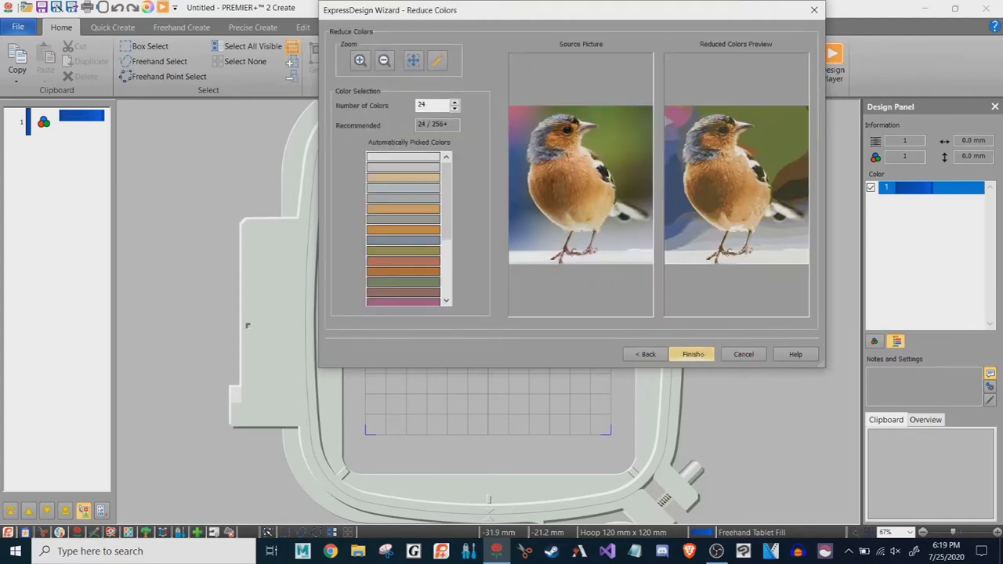
{"action": "left_click", "coordinate": [438, 106]}
{"action": "key", "text": "BackSpace"}
{"action": "type", "text": "56"}
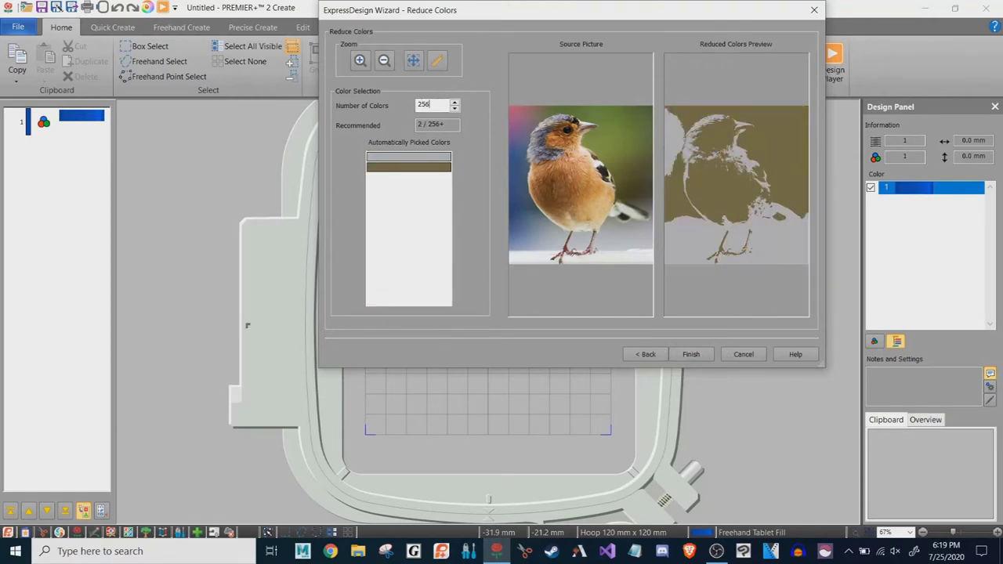
{"action": "key", "text": "Return"}
Increase the strength of the background picture so the bird shows more clearly for tracing
{"action": "scroll", "coordinate": [462, 322], "scroll_direction": "up", "scroll_amount": 3}
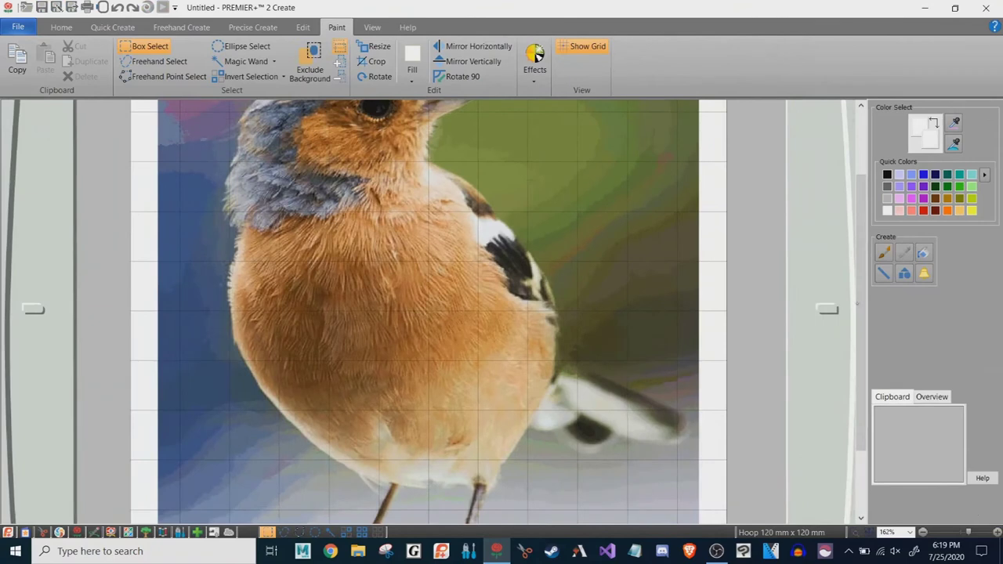
{"action": "left_click_drag", "start_coordinate": [859, 303], "coordinate": [859, 365]}
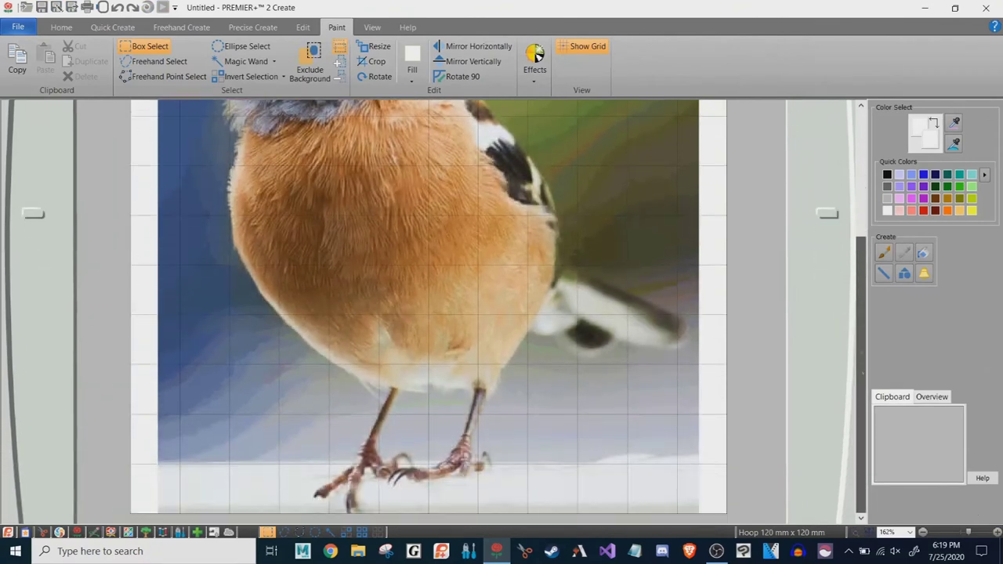
{"action": "left_click", "coordinate": [181, 27]}
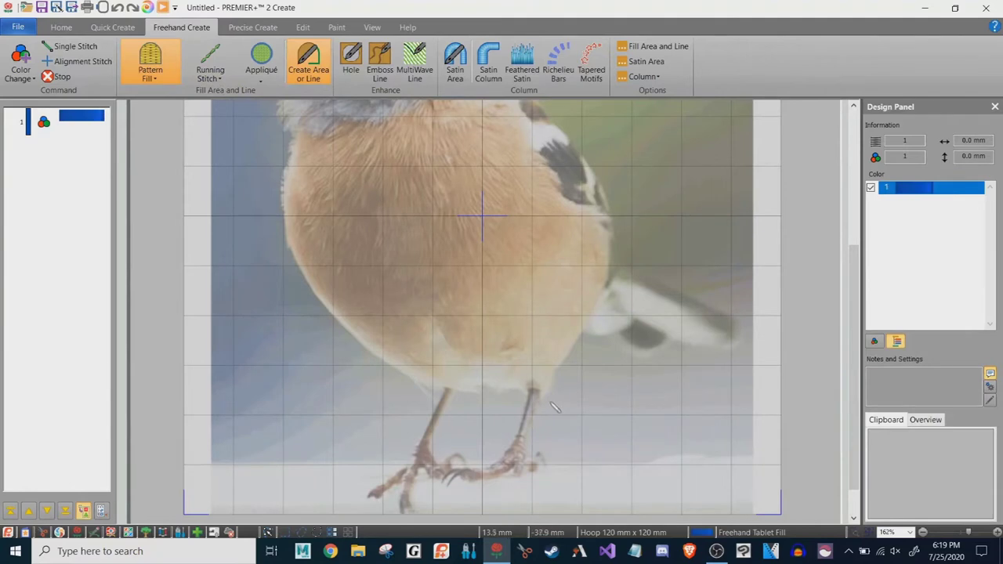
{"action": "left_click", "coordinate": [337, 26]}
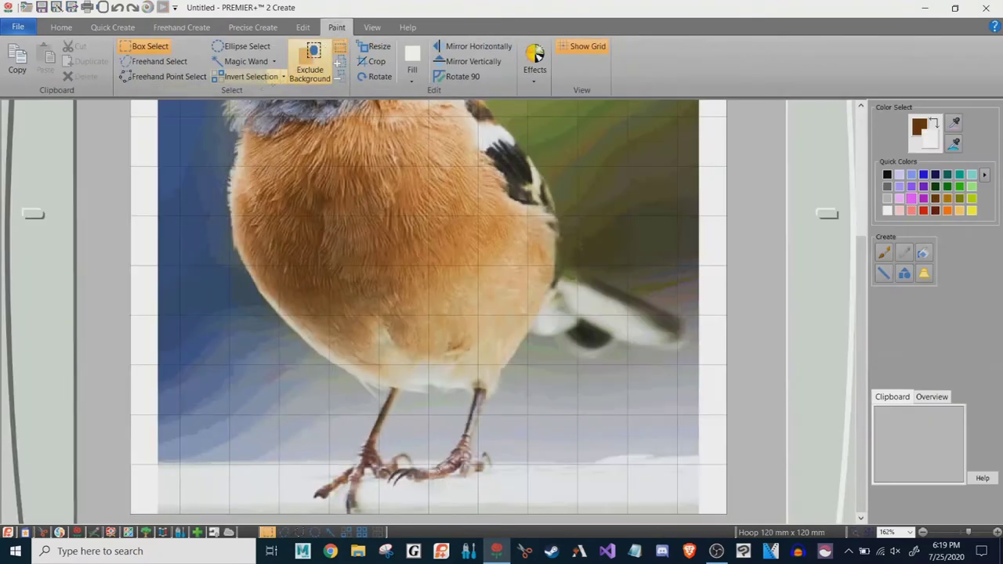
{"action": "left_click", "coordinate": [372, 26]}
{"action": "mouse_move", "coordinate": [163, 70]}
{"action": "left_mouse_down"}
{"action": "mouse_move", "coordinate": [189, 70]}
{"action": "mouse_move", "coordinate": [178, 69]}
{"action": "left_mouse_up"}
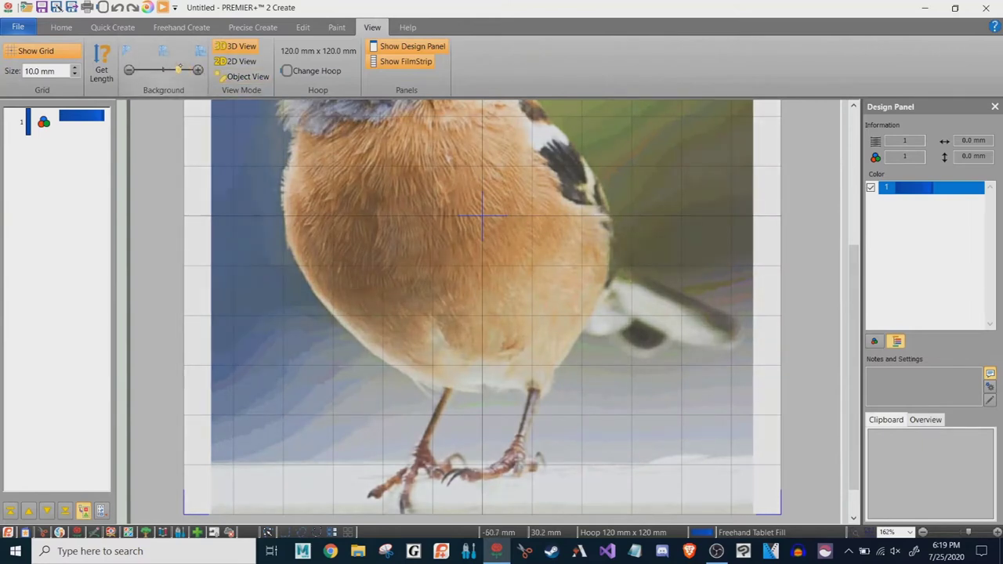
Trace the whole bird freehand from the beak around the tail, legs and head as a pattern fill about 89.5 by 112.2 mm
{"action": "left_click", "coordinate": [181, 26]}
{"action": "left_click", "coordinate": [922, 532]}
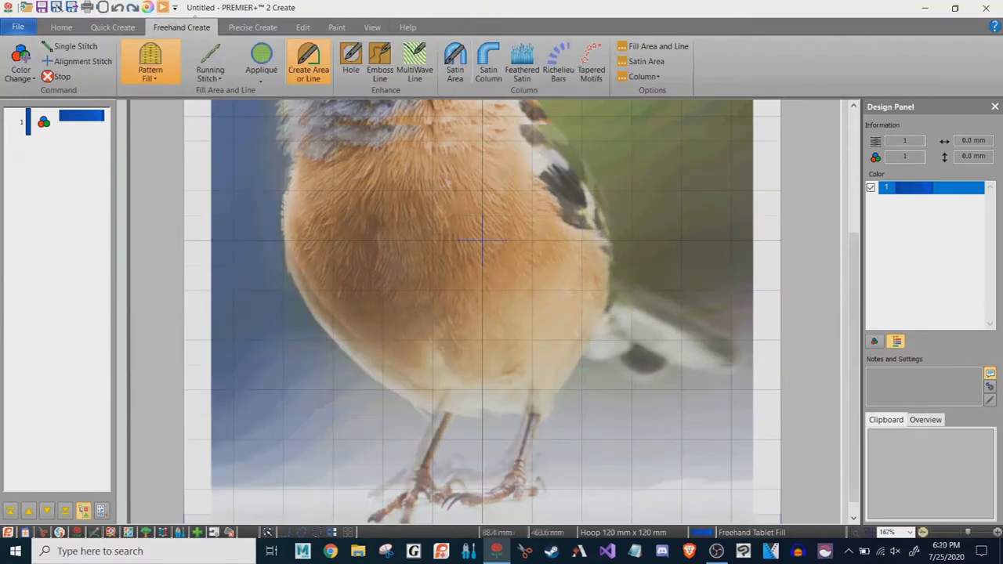
{"action": "left_click", "coordinate": [922, 532]}
{"action": "left_click", "coordinate": [923, 532]}
{"action": "left_click", "coordinate": [923, 532]}
{"action": "left_click", "coordinate": [923, 532]}
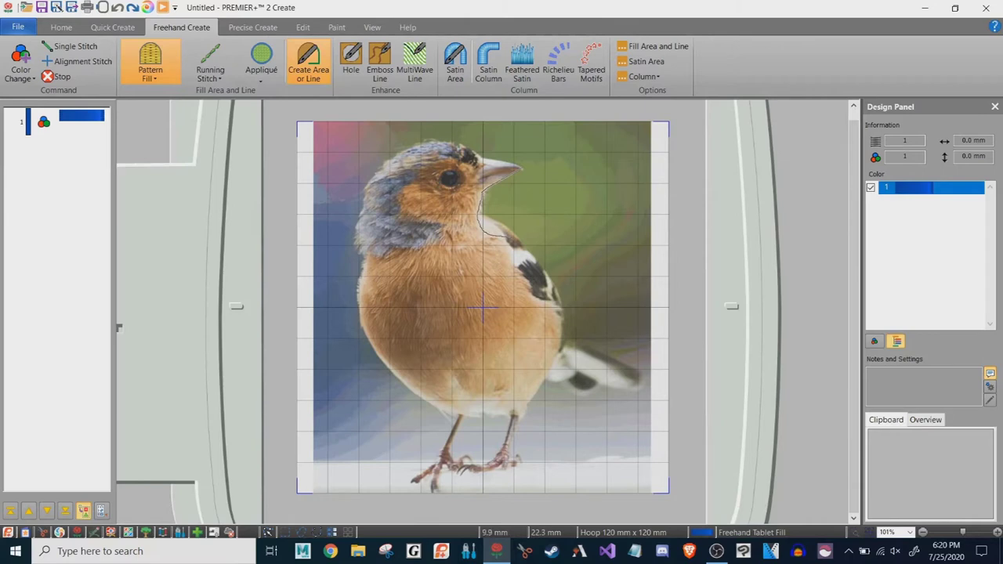
{"action": "left_click_drag", "start_coordinate": [508, 237], "coordinate": [522, 167]}
{"action": "key", "text": "ctrl+z"}
{"action": "left_click_drag", "start_coordinate": [562, 343], "coordinate": [622, 364]}
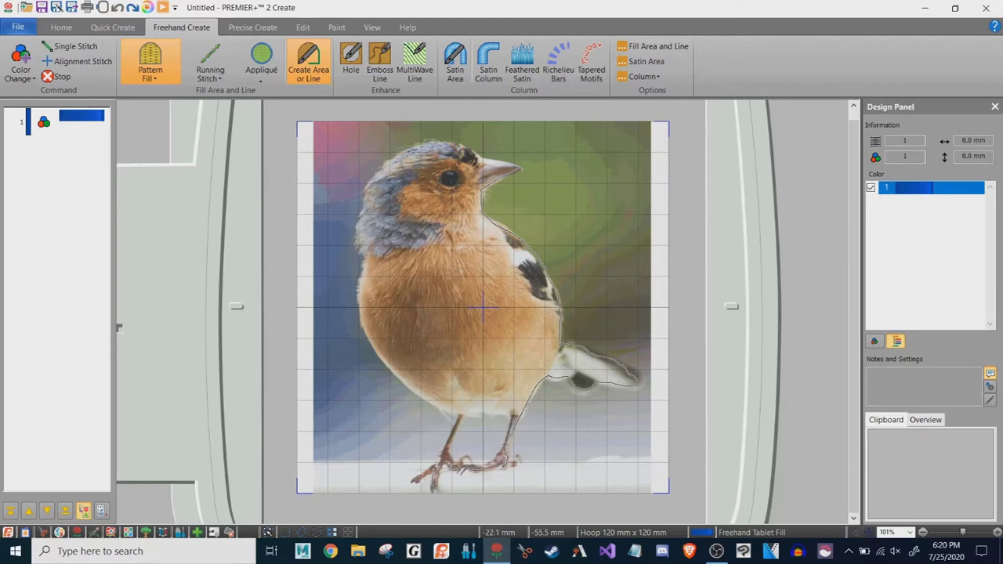
{"action": "left_click_drag", "start_coordinate": [456, 410], "coordinate": [428, 396]}
{"action": "left_click_drag", "start_coordinate": [364, 300], "coordinate": [365, 271]}
{"action": "left_click_drag", "start_coordinate": [415, 147], "coordinate": [452, 143]}
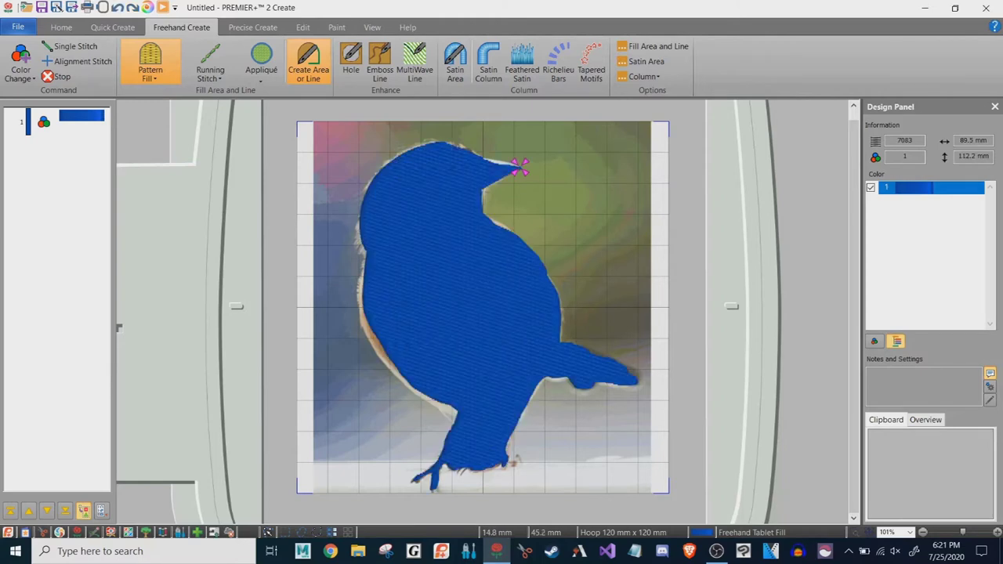
Add a brown color change and move it ahead of the bird's pattern fill so the fill stitches in brown
{"action": "left_click", "coordinate": [20, 56]}
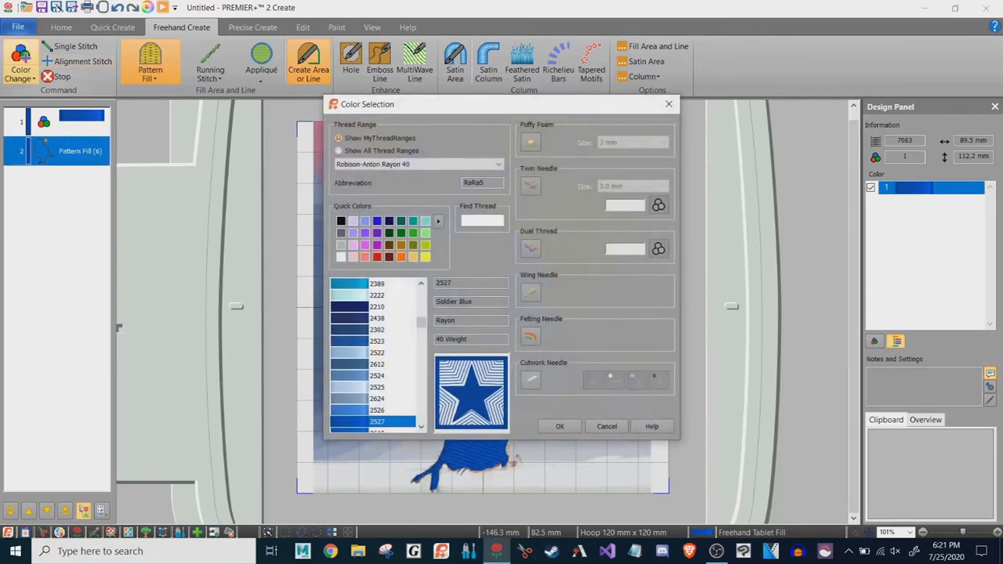
{"action": "left_click", "coordinate": [389, 245]}
{"action": "left_click", "coordinate": [559, 426]}
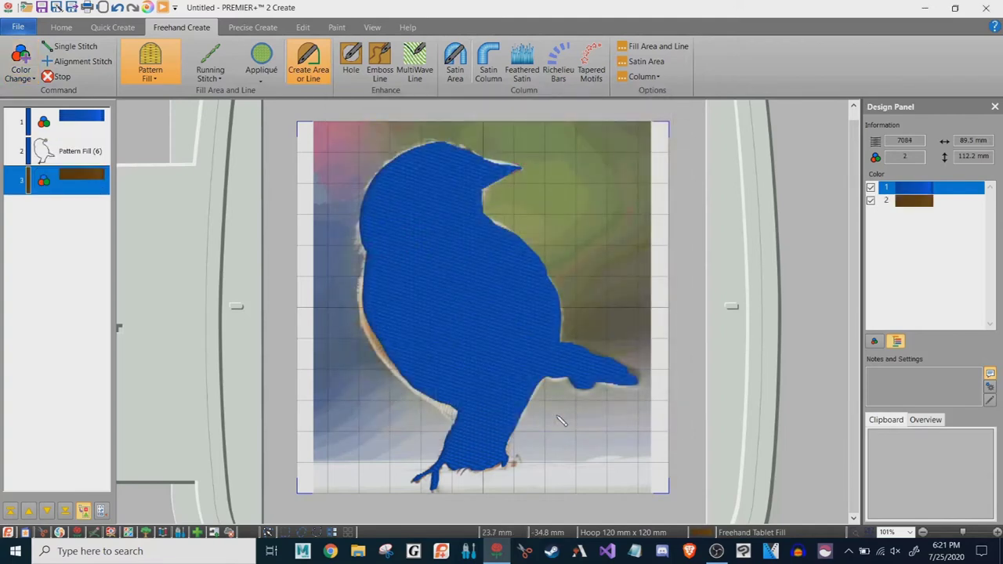
{"action": "left_click", "coordinate": [58, 149]}
{"action": "left_click_drag", "start_coordinate": [82, 148], "coordinate": [78, 182]}
{"action": "left_click_drag", "start_coordinate": [85, 112], "coordinate": [84, 113]}
{"action": "left_click_drag", "start_coordinate": [82, 180], "coordinate": [78, 134]}
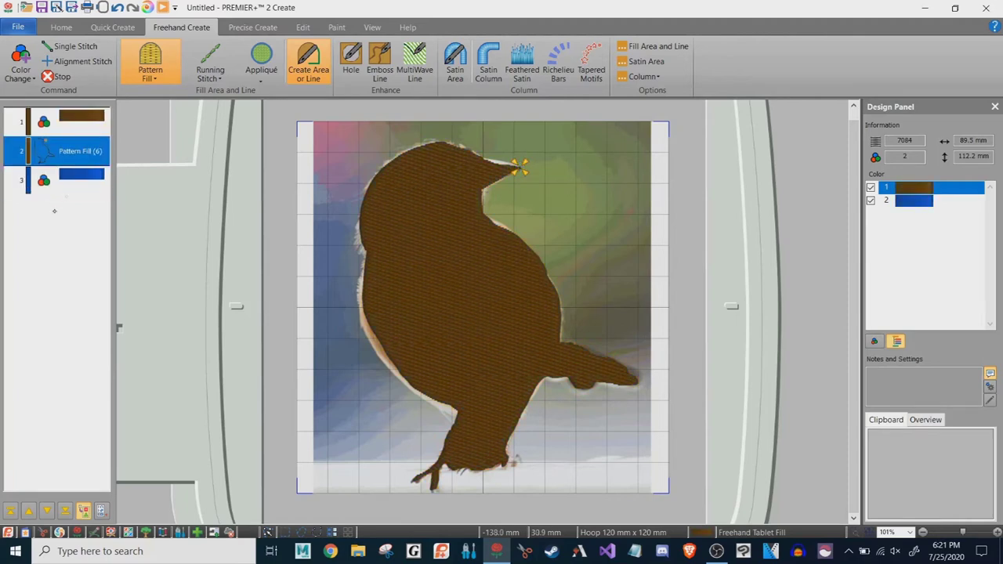
{"action": "left_click", "coordinate": [870, 187]}
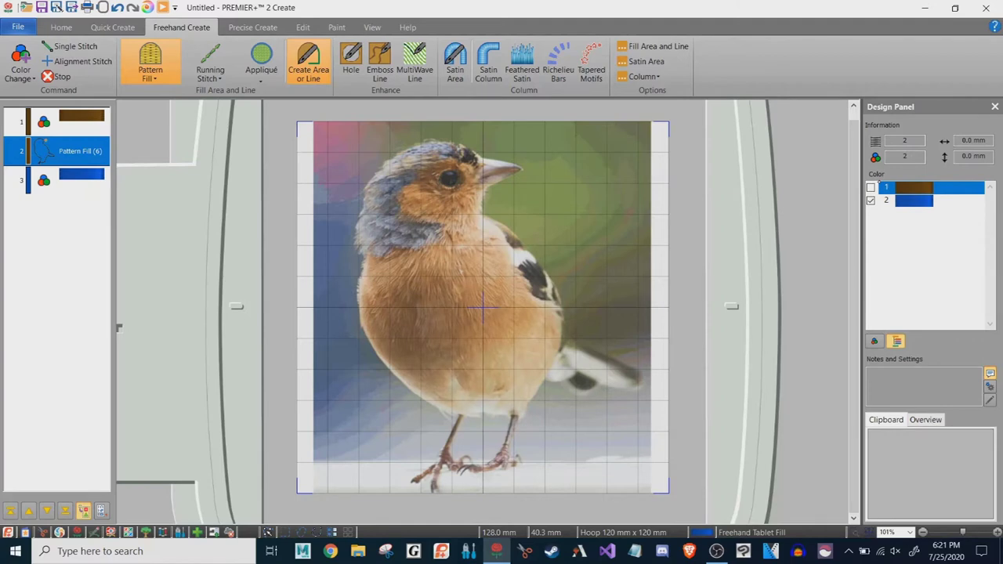
{"action": "left_click", "coordinate": [870, 187]}
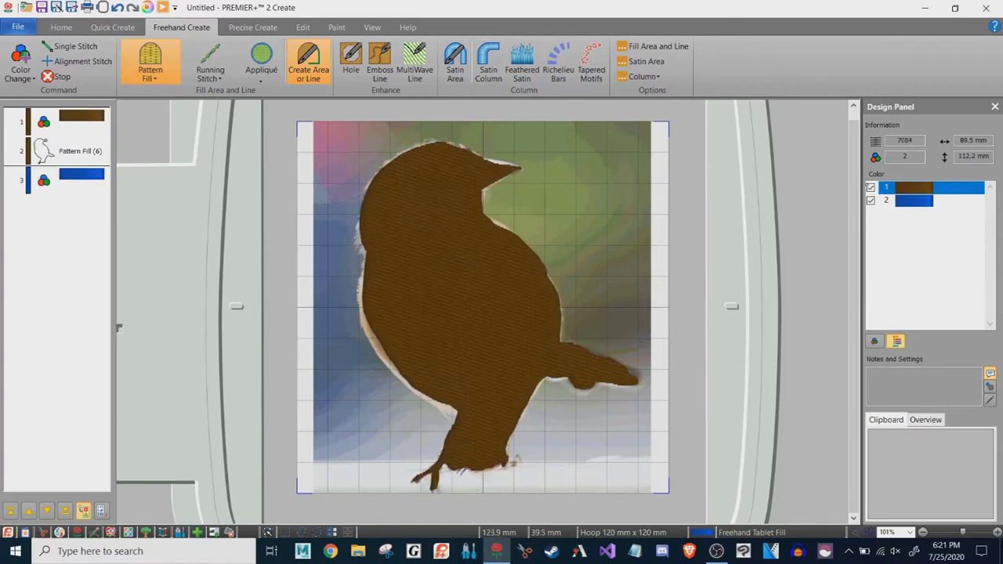
In Object View, cut a freehand hole in the bird's pattern fill around the gap between the legs
{"action": "left_click", "coordinate": [350, 66]}
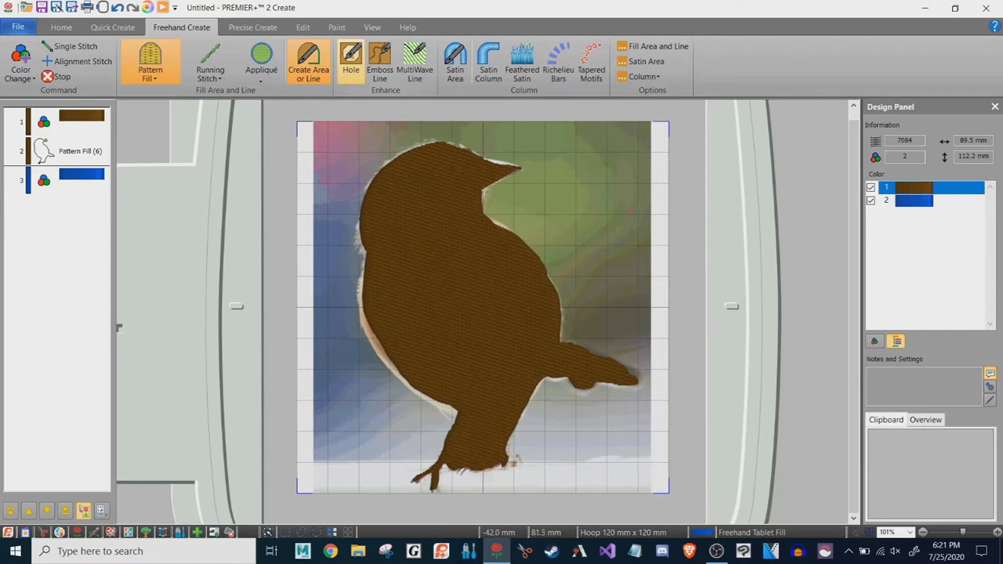
{"action": "left_click", "coordinate": [372, 27]}
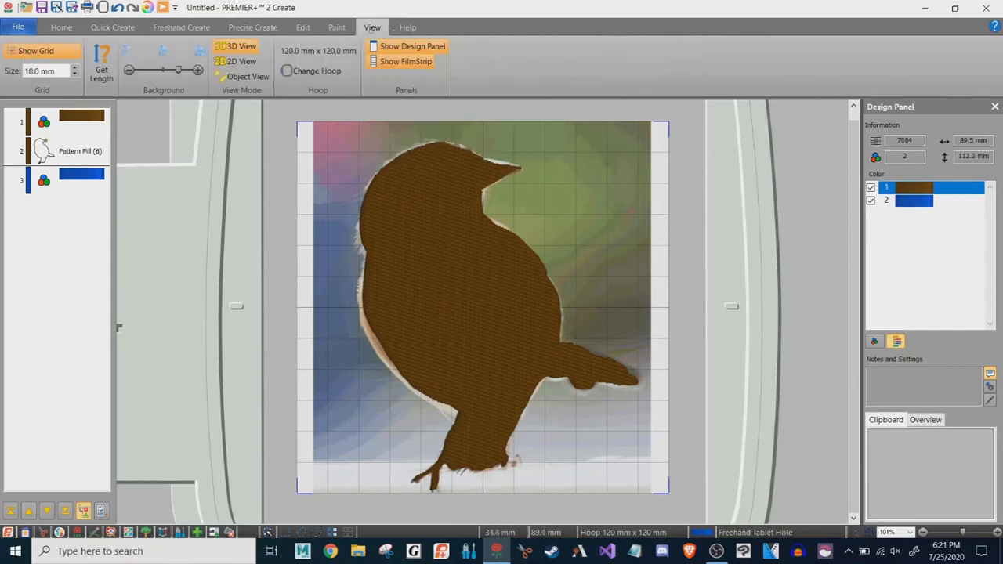
{"action": "left_click", "coordinate": [235, 61]}
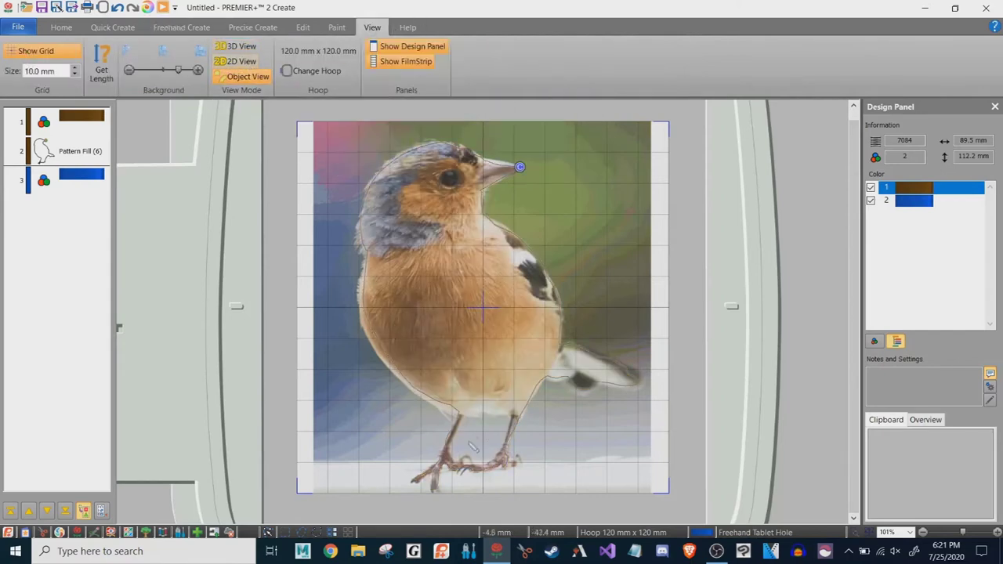
{"action": "left_click", "coordinate": [181, 27]}
{"action": "left_click", "coordinate": [68, 150]}
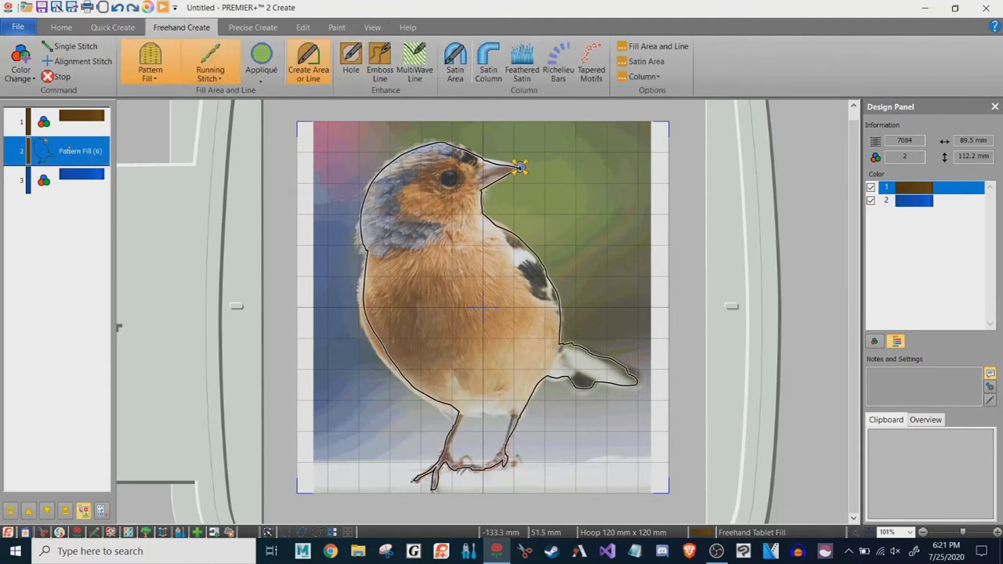
{"action": "left_click", "coordinate": [359, 51]}
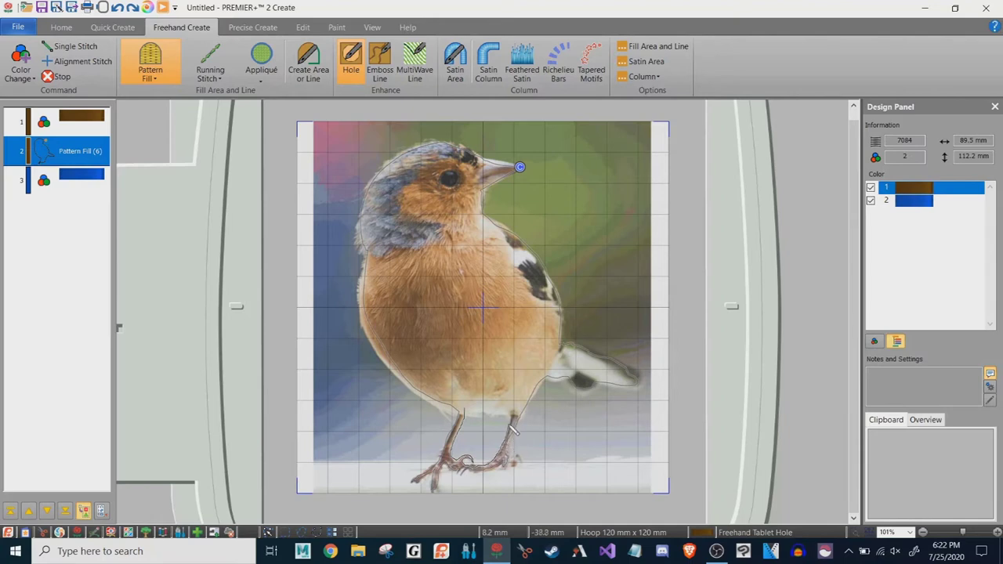
{"action": "left_click_drag", "start_coordinate": [515, 418], "coordinate": [468, 412]}
Return to 3D View and compare the brown fill with the photo by hiding and reshowing its color
{"action": "left_click", "coordinate": [373, 27]}
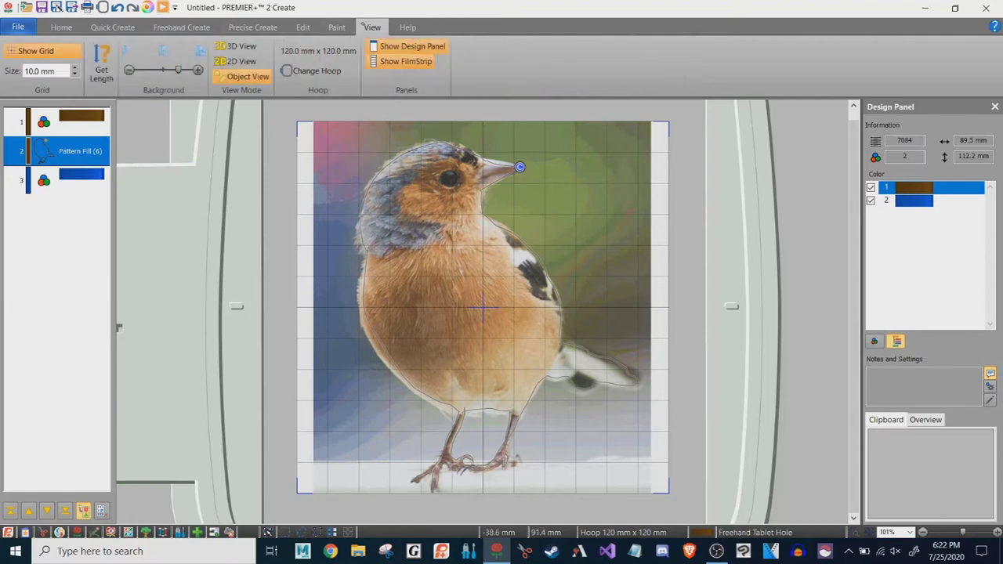
{"action": "left_click", "coordinate": [240, 47]}
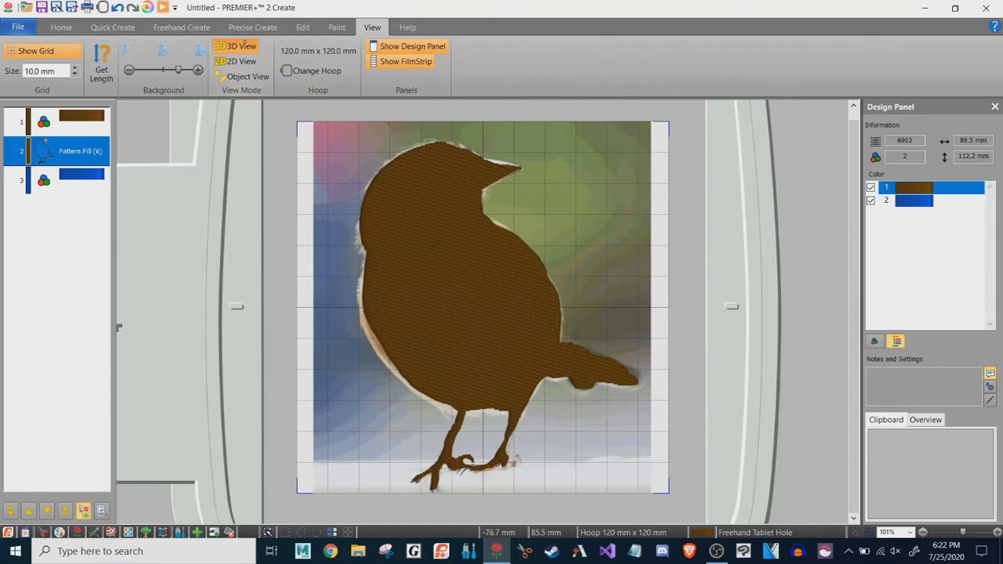
{"action": "left_click", "coordinate": [871, 187]}
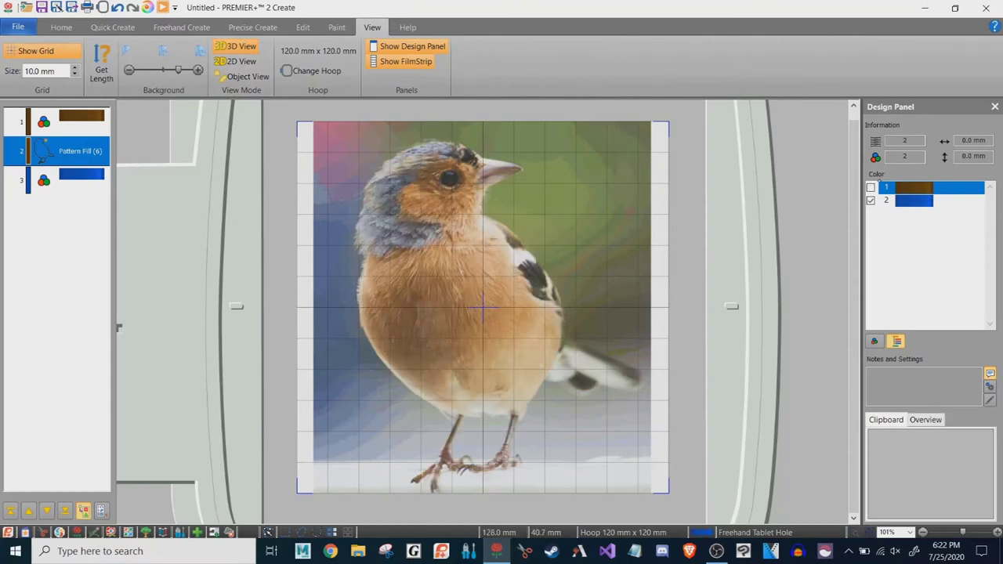
{"action": "left_click", "coordinate": [870, 187]}
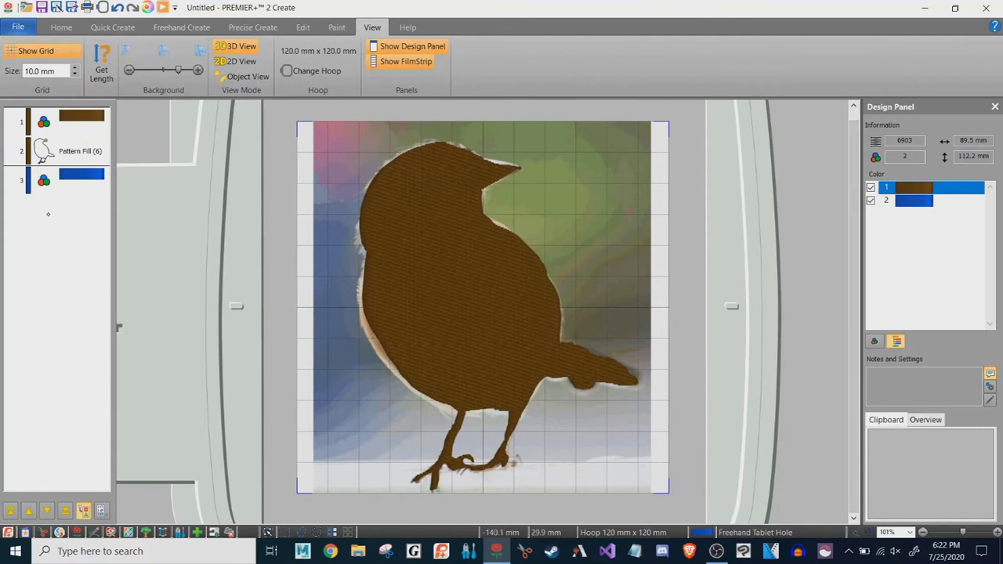
Add a color change to Robison-Anton Rayon 40 thread 2372 Dark Brown after the bird's pattern fill
{"action": "left_click", "coordinate": [20, 61]}
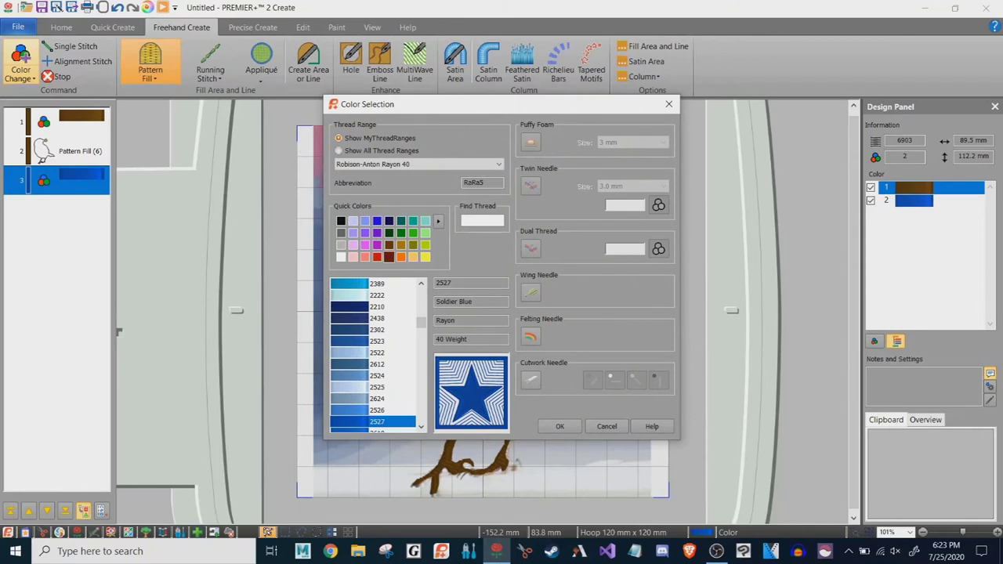
{"action": "left_click", "coordinate": [389, 257]}
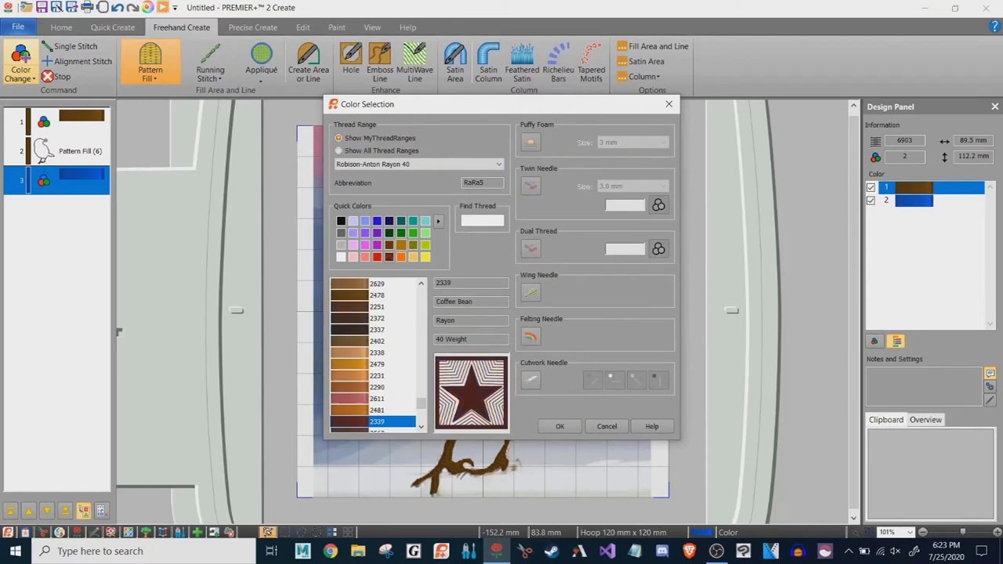
{"action": "left_click", "coordinate": [377, 318]}
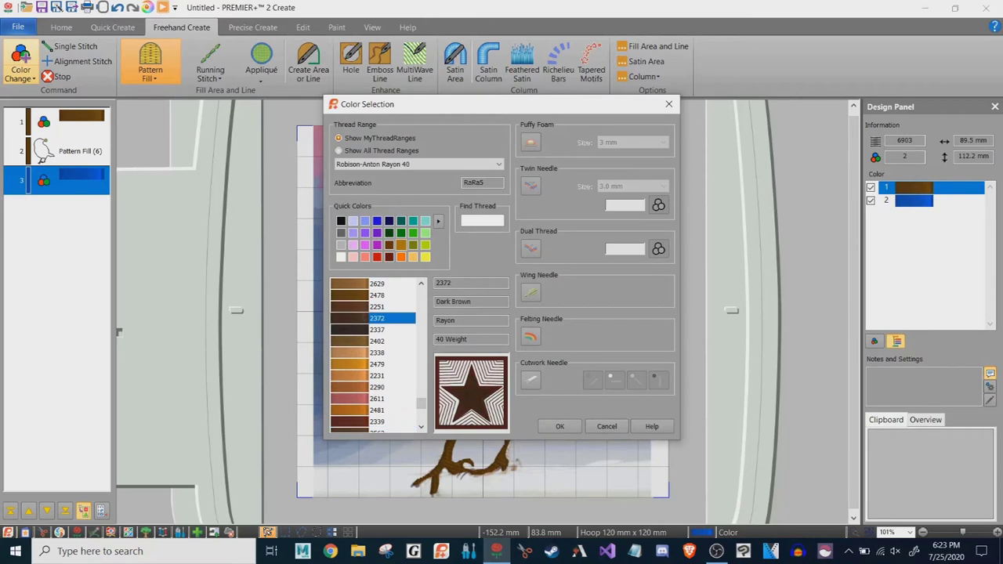
{"action": "left_click", "coordinate": [559, 427]}
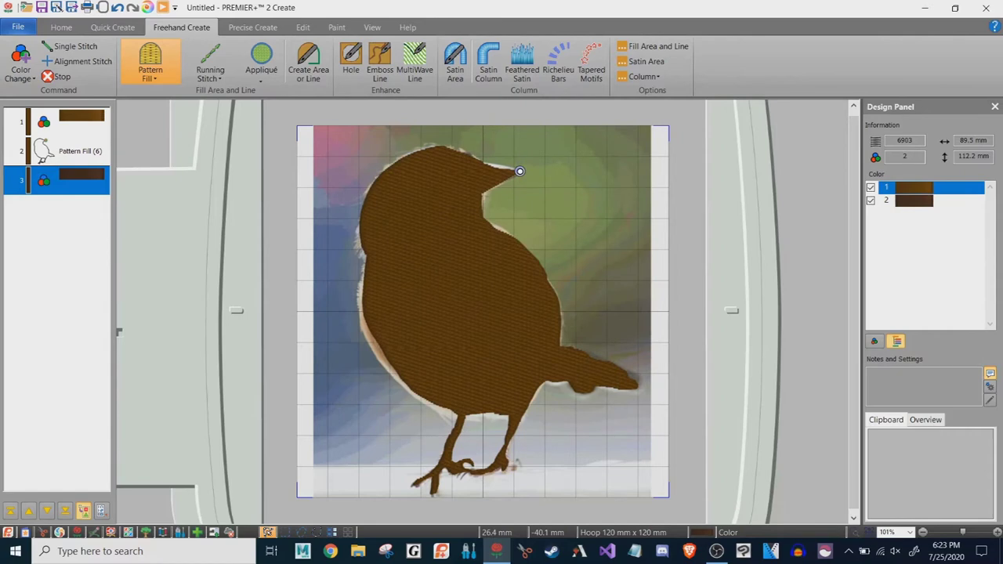
Hide the bird's base fill color and draw five freehand zigzag running stitch strokes as feather shading on the breast
{"action": "left_click", "coordinate": [871, 187]}
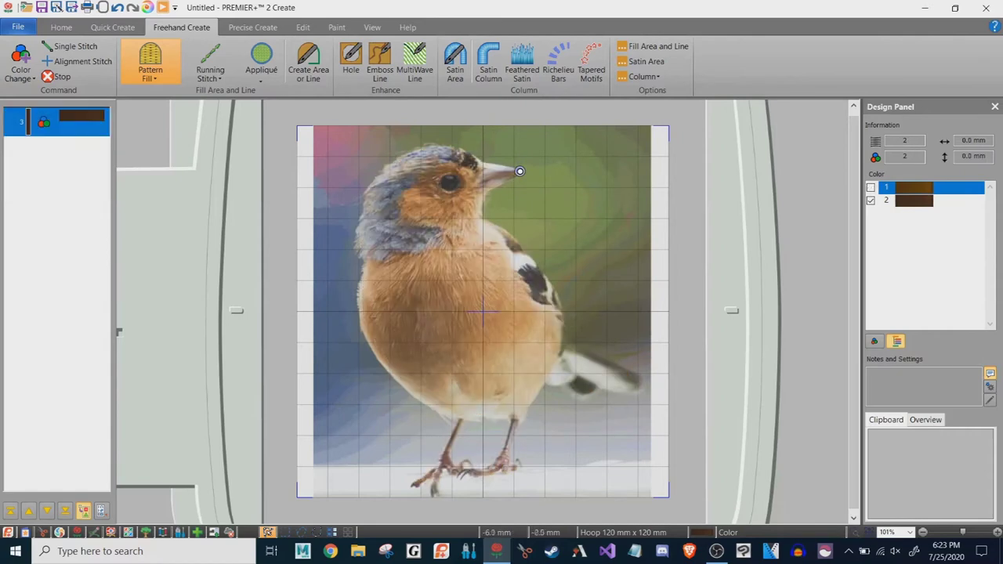
{"action": "left_click", "coordinate": [308, 62]}
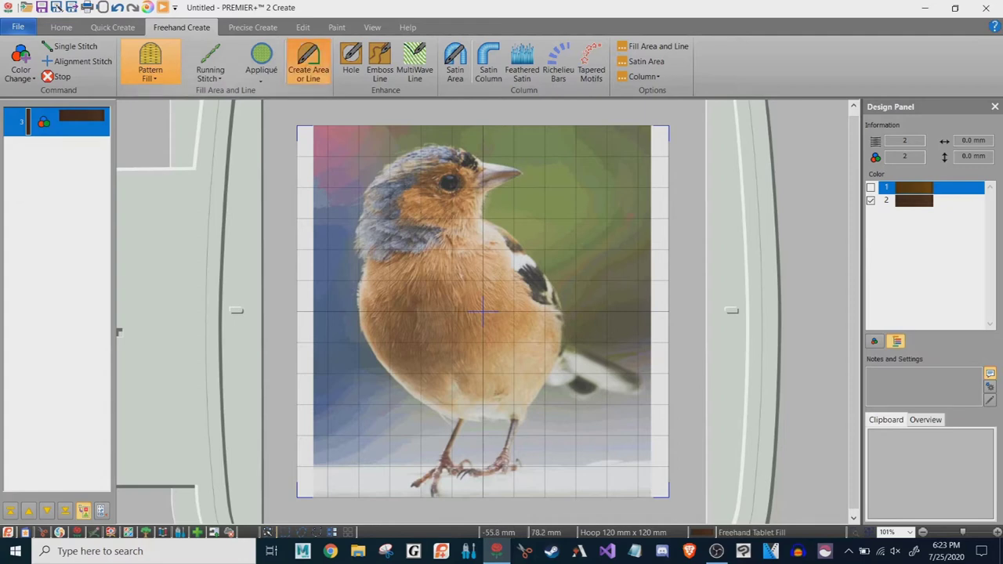
{"action": "left_click", "coordinate": [210, 56]}
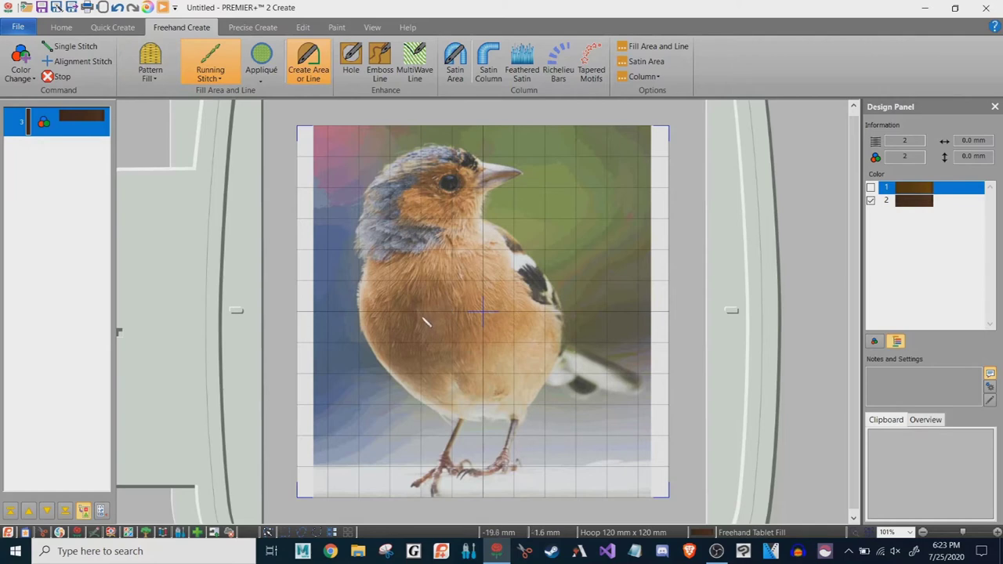
{"action": "left_click_drag", "start_coordinate": [418, 333], "coordinate": [460, 321]}
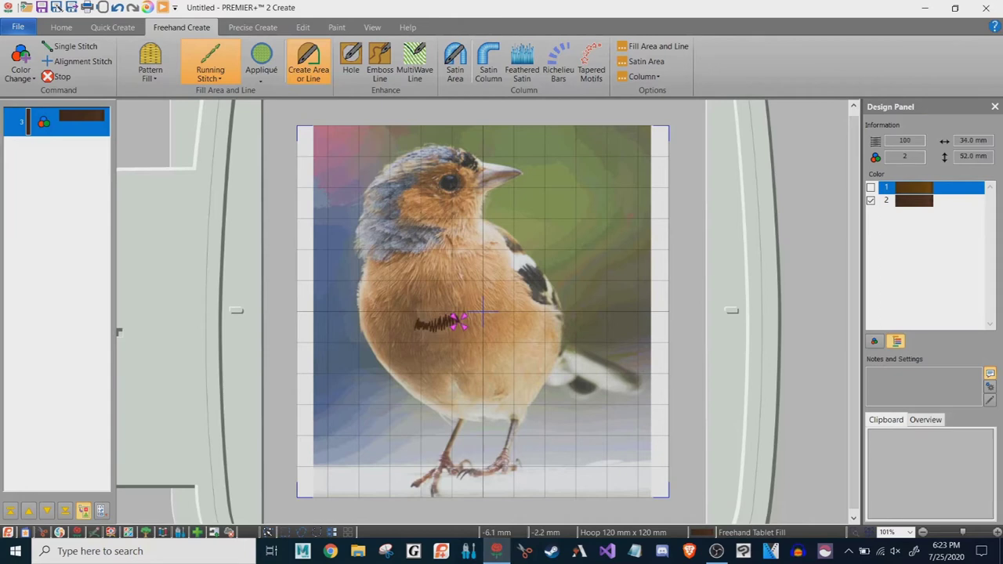
{"action": "left_click_drag", "start_coordinate": [394, 340], "coordinate": [423, 342]}
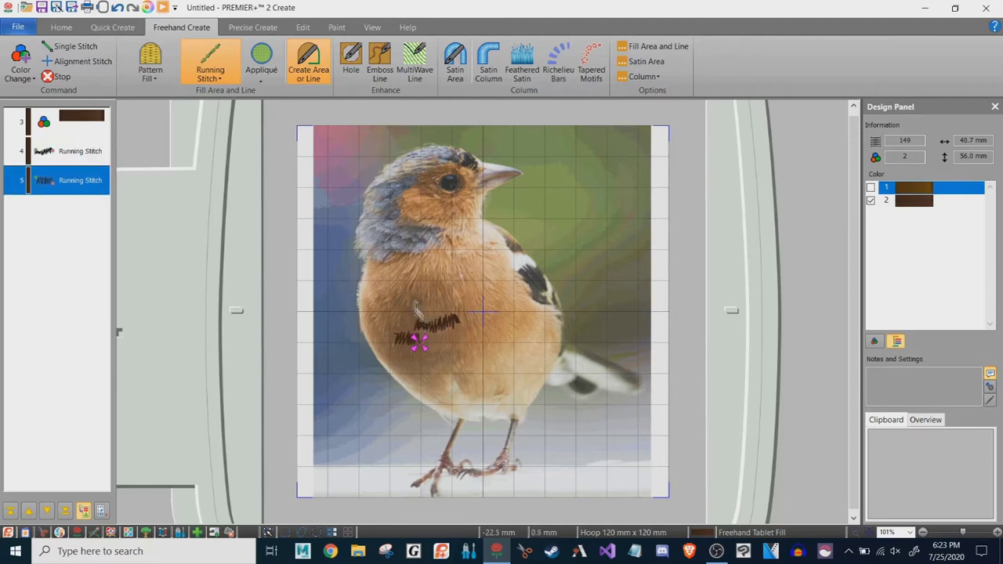
{"action": "mouse_move", "coordinate": [414, 305]}
{"action": "left_mouse_down"}
{"action": "mouse_move", "coordinate": [380, 307]}
{"action": "mouse_move", "coordinate": [383, 330]}
{"action": "mouse_move", "coordinate": [415, 330]}
{"action": "mouse_move", "coordinate": [411, 354]}
{"action": "mouse_move", "coordinate": [443, 358]}
{"action": "mouse_move", "coordinate": [468, 346]}
{"action": "left_mouse_up"}
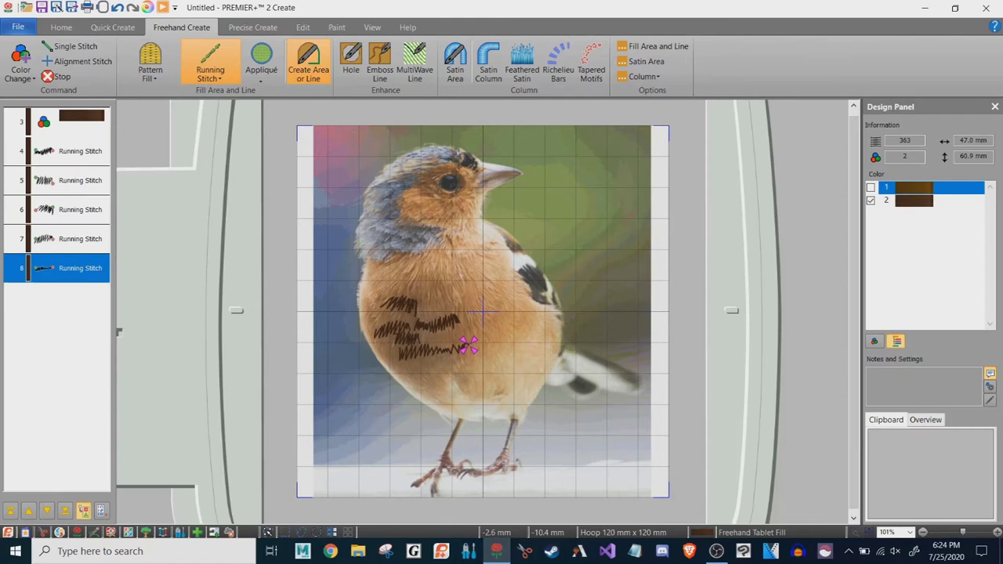
{"action": "left_click_drag", "start_coordinate": [854, 187], "coordinate": [853, 190]}
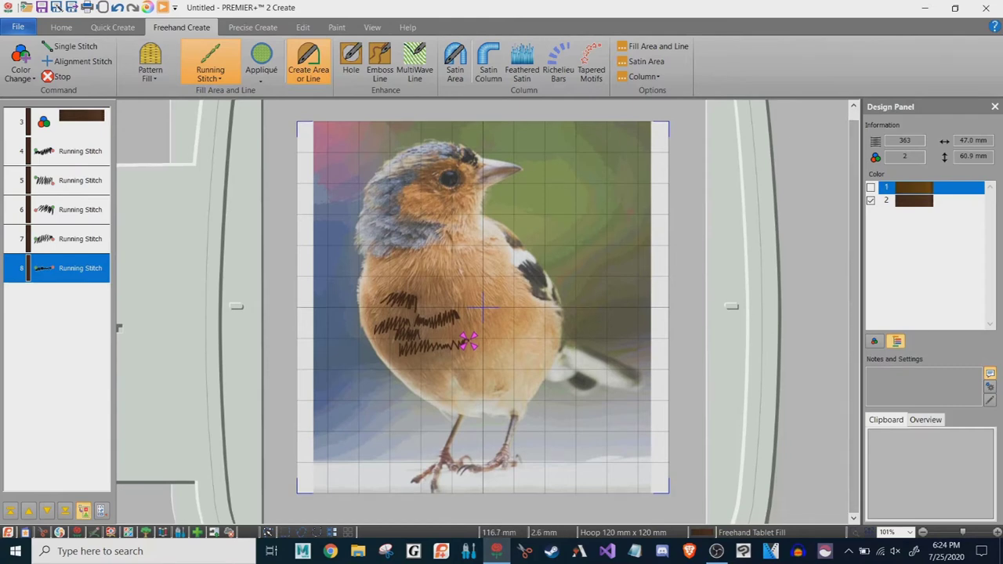
{"action": "left_click", "coordinate": [871, 187]}
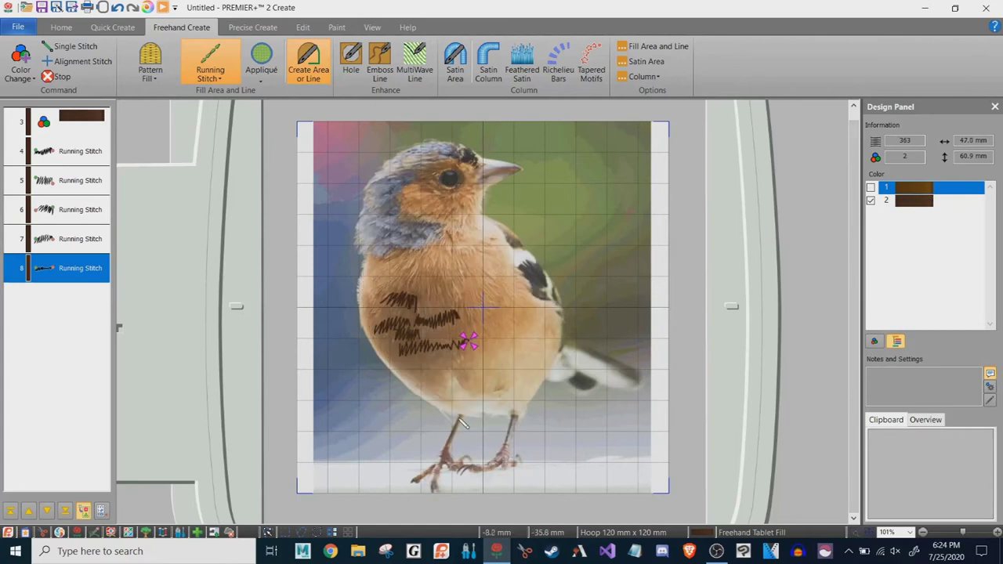
Trace both of the bird's legs and feet, including the toes, with freehand running stitch lines
{"action": "left_click_drag", "start_coordinate": [445, 453], "coordinate": [437, 481]}
{"action": "left_click_drag", "start_coordinate": [434, 484], "coordinate": [462, 416]}
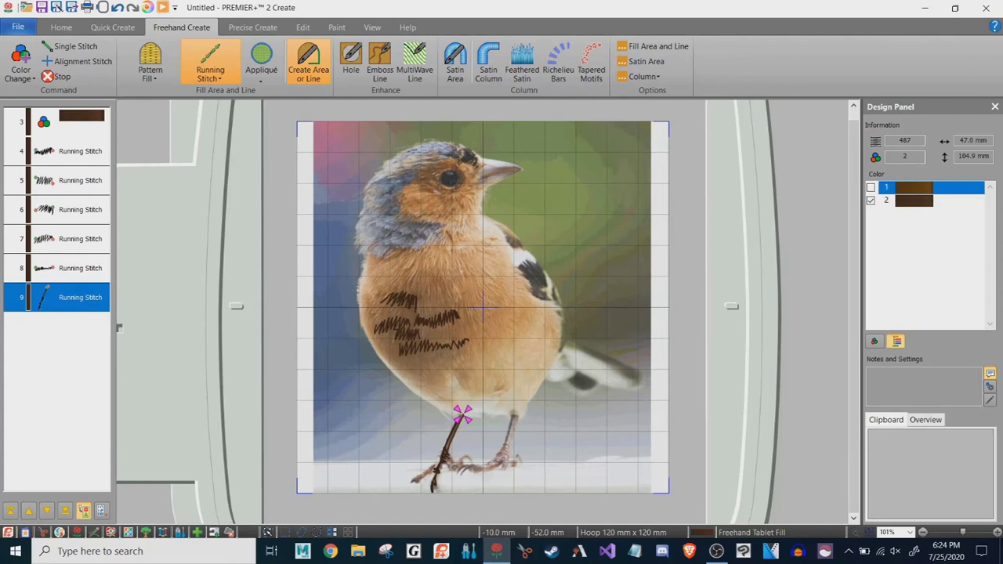
{"action": "left_click", "coordinate": [452, 469]}
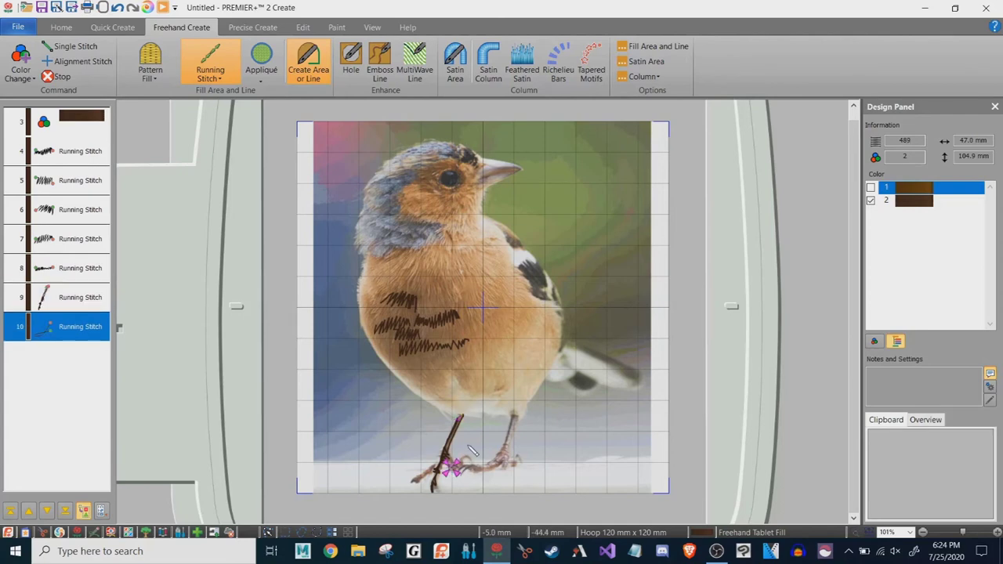
{"action": "key", "text": "ctrl+z"}
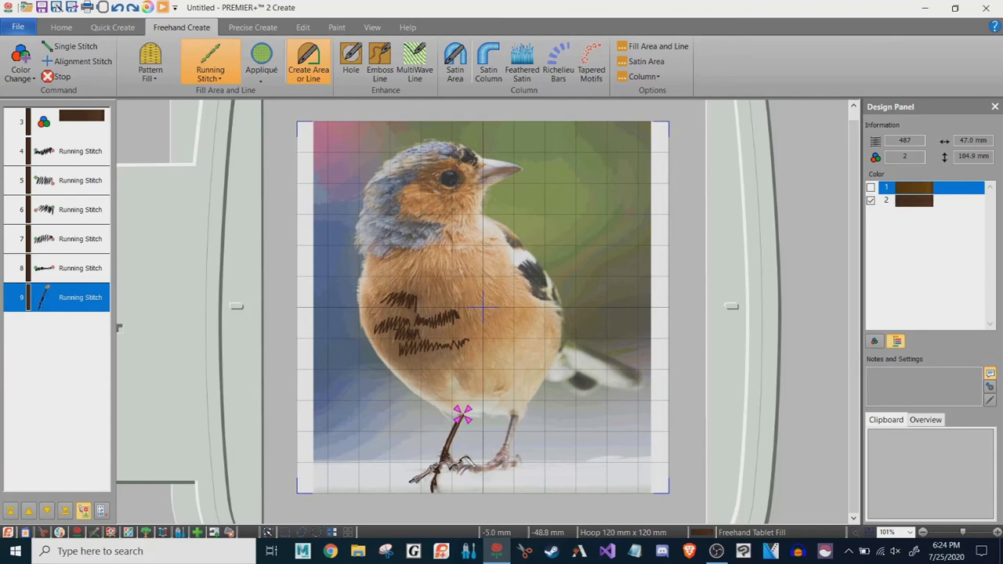
{"action": "left_click_drag", "start_coordinate": [462, 416], "coordinate": [455, 462]}
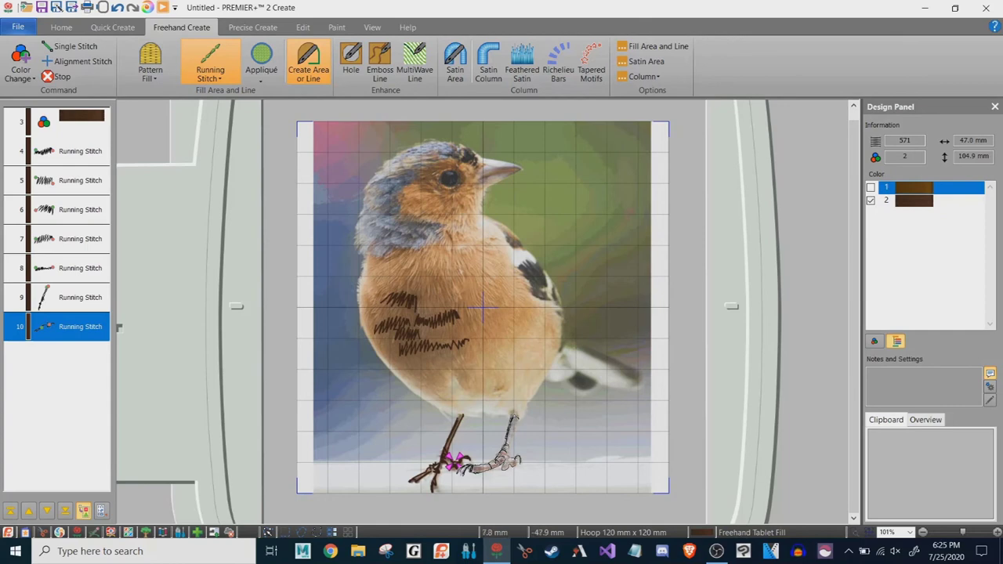
{"action": "mouse_move", "coordinate": [453, 461]}
{"action": "left_mouse_down"}
{"action": "mouse_move", "coordinate": [470, 462]}
{"action": "mouse_move", "coordinate": [517, 413]}
{"action": "left_mouse_up"}
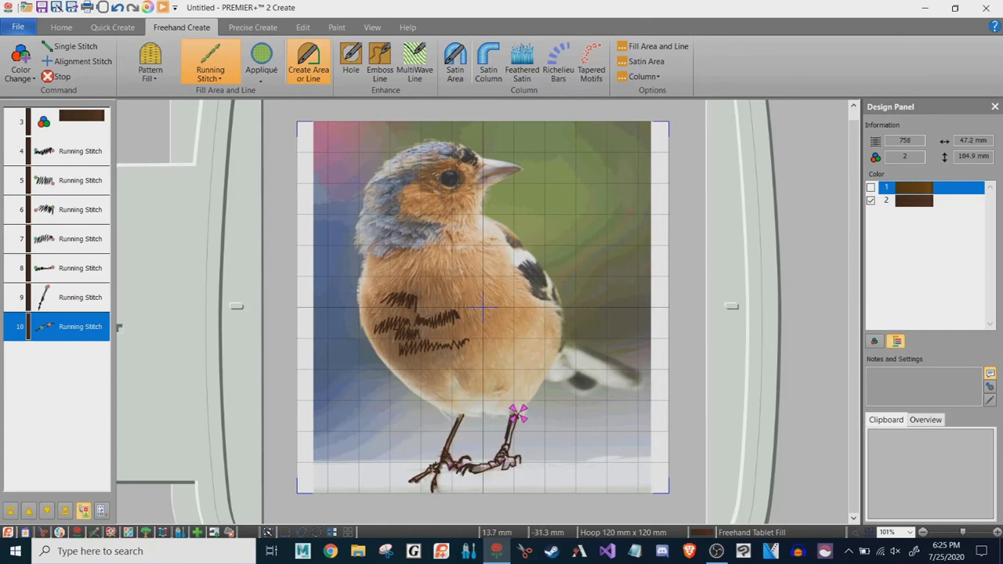
Shade the dark feathers around the bird's eye with a freehand running stitch
{"action": "left_click", "coordinate": [871, 187]}
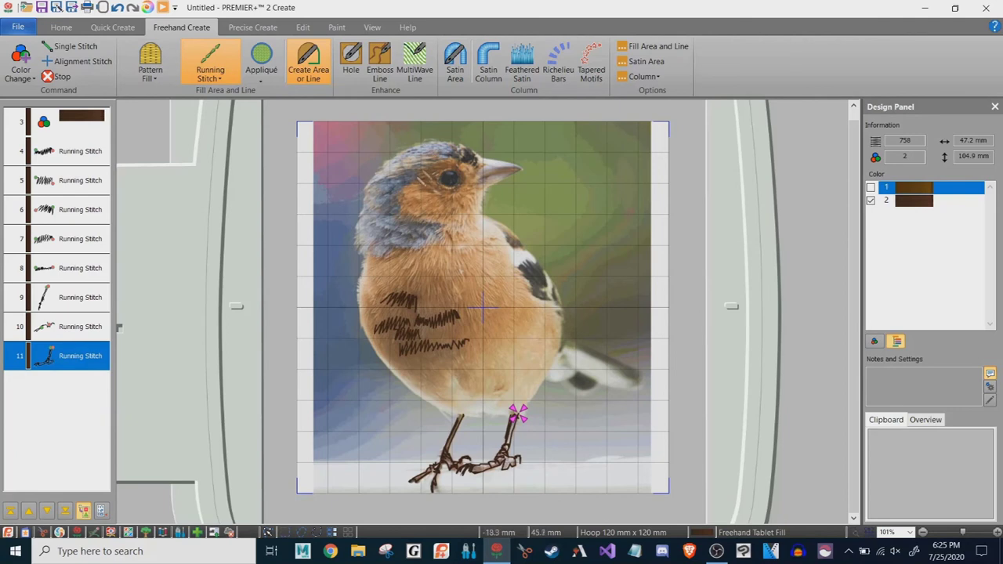
{"action": "mouse_move", "coordinate": [441, 187]}
{"action": "left_mouse_down"}
{"action": "mouse_move", "coordinate": [458, 166]}
{"action": "mouse_move", "coordinate": [437, 163]}
{"action": "mouse_move", "coordinate": [417, 169]}
{"action": "mouse_move", "coordinate": [412, 185]}
{"action": "mouse_move", "coordinate": [443, 188]}
{"action": "left_mouse_up"}
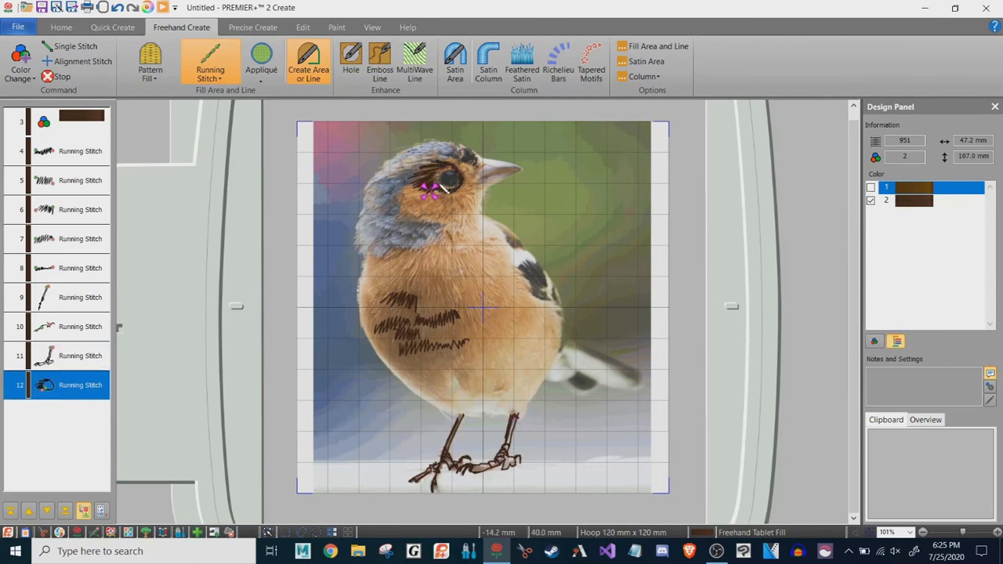
Trace the dark wing patches and the upper edge of the tail freehand as pattern fills
{"action": "left_click", "coordinate": [211, 51]}
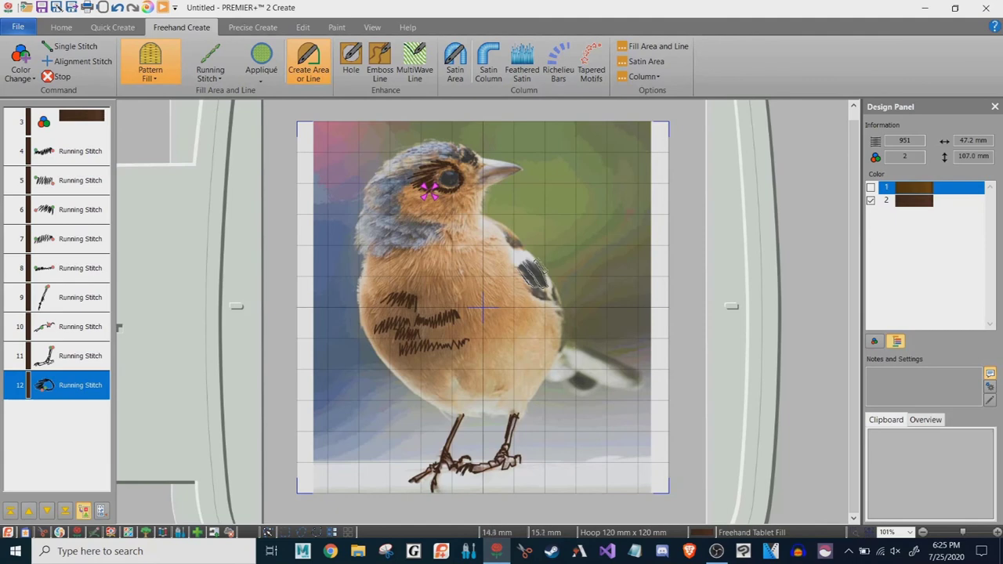
{"action": "mouse_move", "coordinate": [519, 265]}
{"action": "left_mouse_down"}
{"action": "mouse_move", "coordinate": [550, 309]}
{"action": "mouse_move", "coordinate": [531, 291]}
{"action": "mouse_move", "coordinate": [561, 305]}
{"action": "mouse_move", "coordinate": [554, 284]}
{"action": "left_mouse_up"}
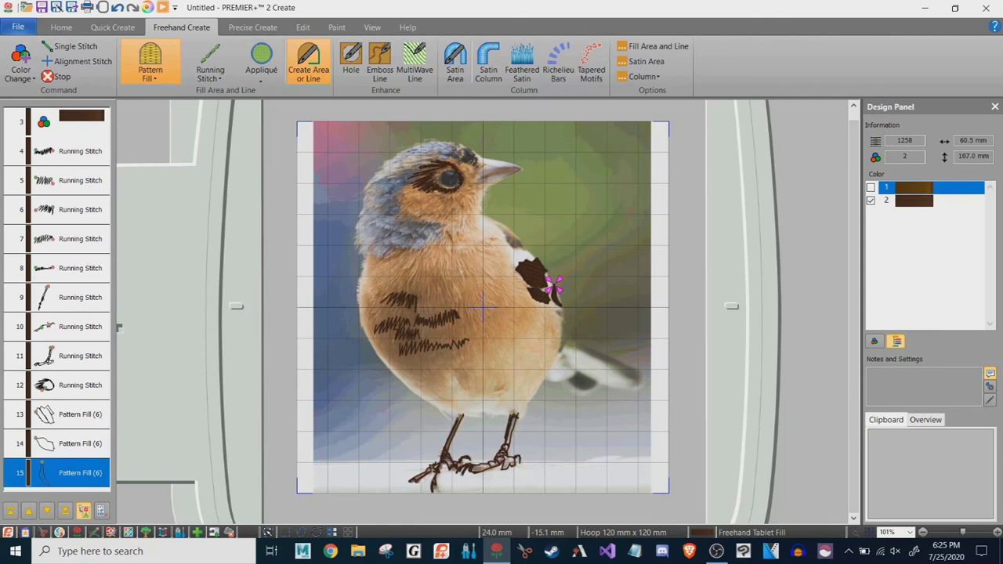
{"action": "mouse_move", "coordinate": [557, 354]}
{"action": "left_mouse_down"}
{"action": "mouse_move", "coordinate": [638, 373]}
{"action": "mouse_move", "coordinate": [571, 336]}
{"action": "mouse_move", "coordinate": [552, 288]}
{"action": "left_mouse_up"}
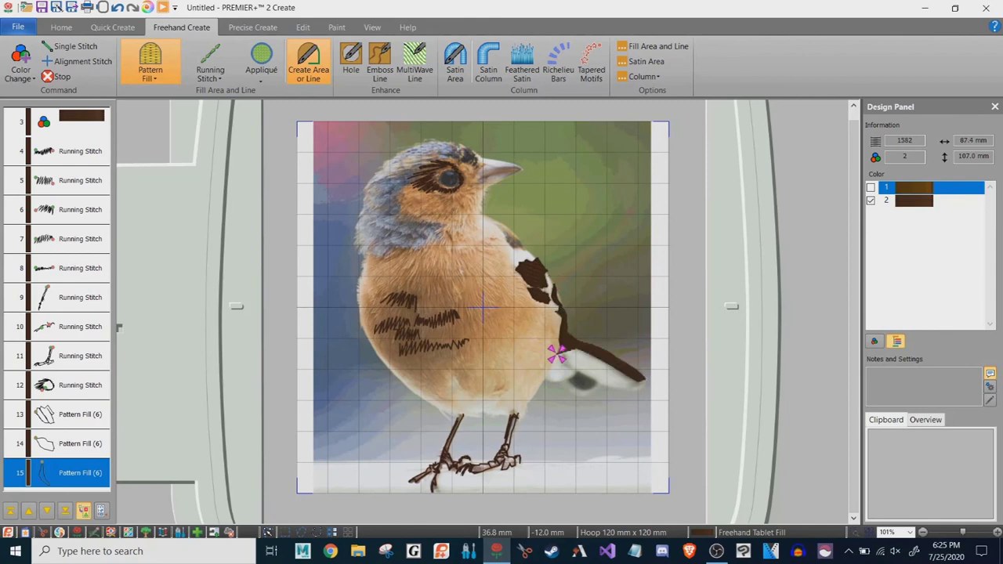